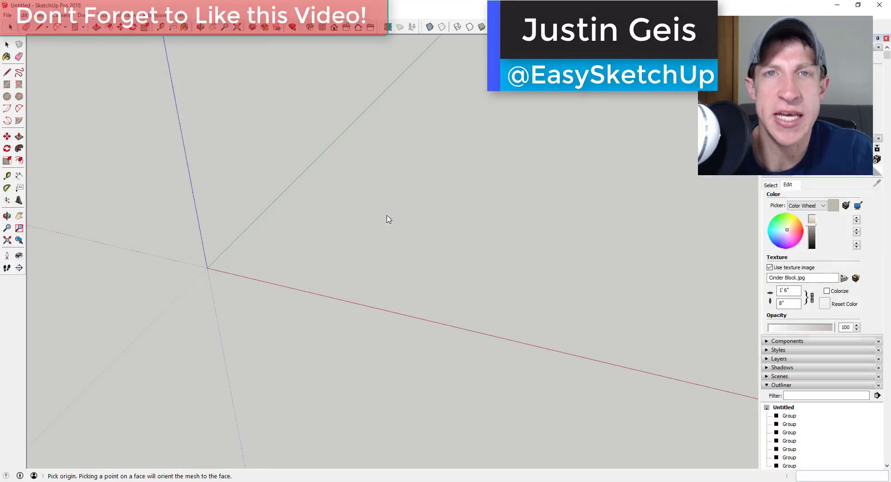
Step: Generate the first heightmap terrain mesh near the origin by picking its corner and depth
{"action": "left_click", "coordinate": [245, 278]}
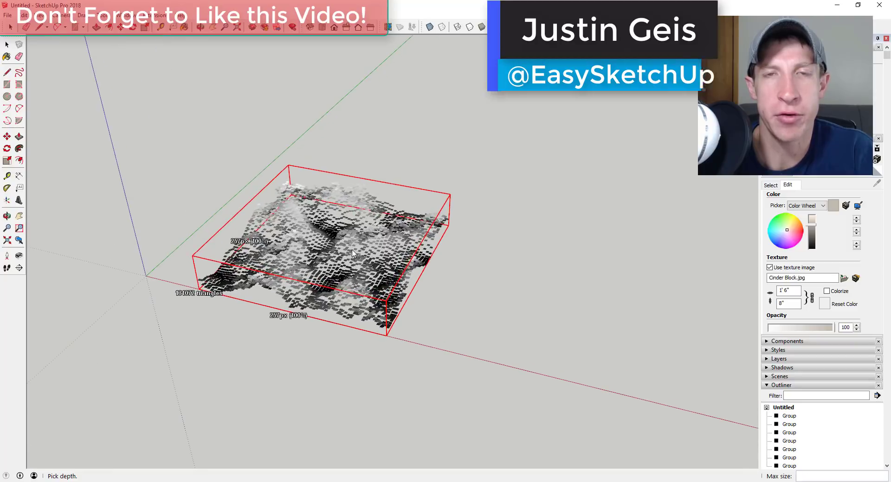
{"action": "scroll", "coordinate": [344, 143], "scroll_direction": "up", "scroll_amount": 2}
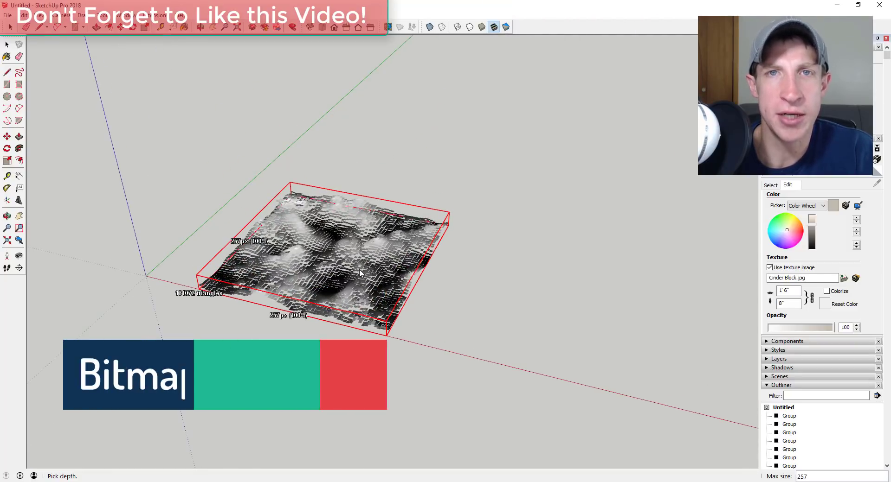
{"action": "left_click", "coordinate": [520, 324]}
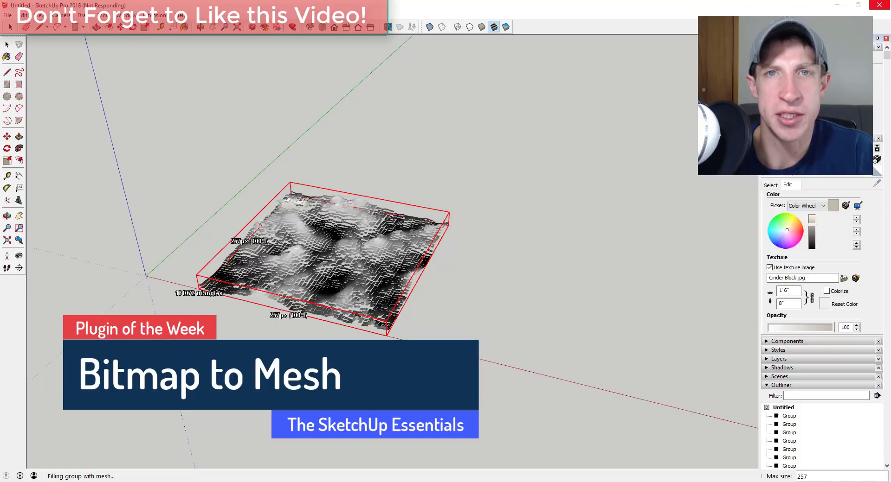
Step: View the terrain from a low side angle and begin a second Mesh From Heightmap
{"action": "middle_click_drag", "start_coordinate": [334, 278], "coordinate": [460, 138]}
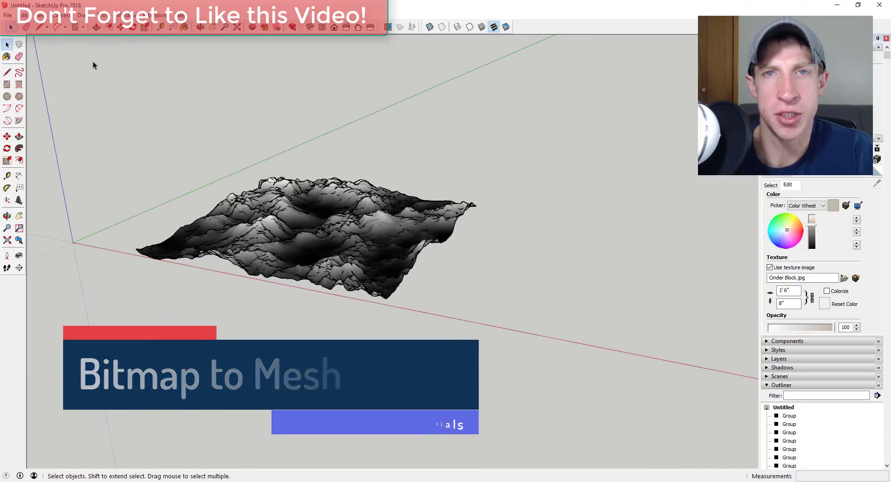
{"action": "left_click", "coordinate": [81, 15]}
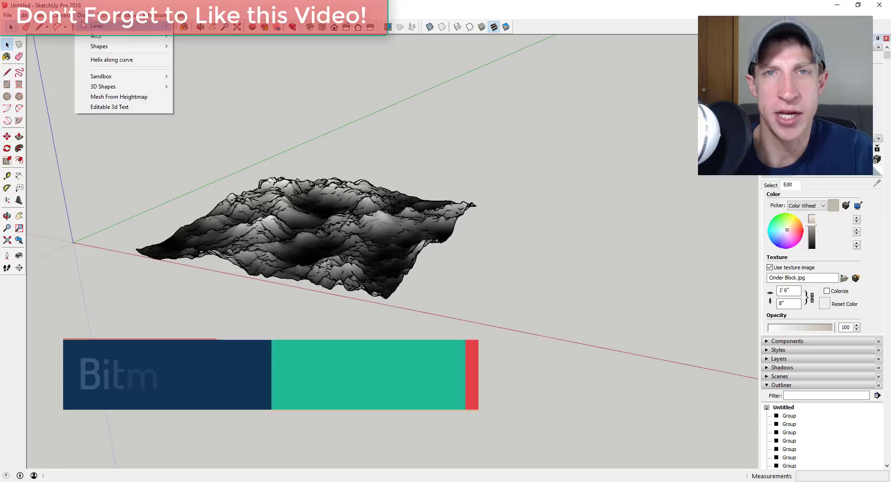
{"action": "left_click", "coordinate": [124, 97]}
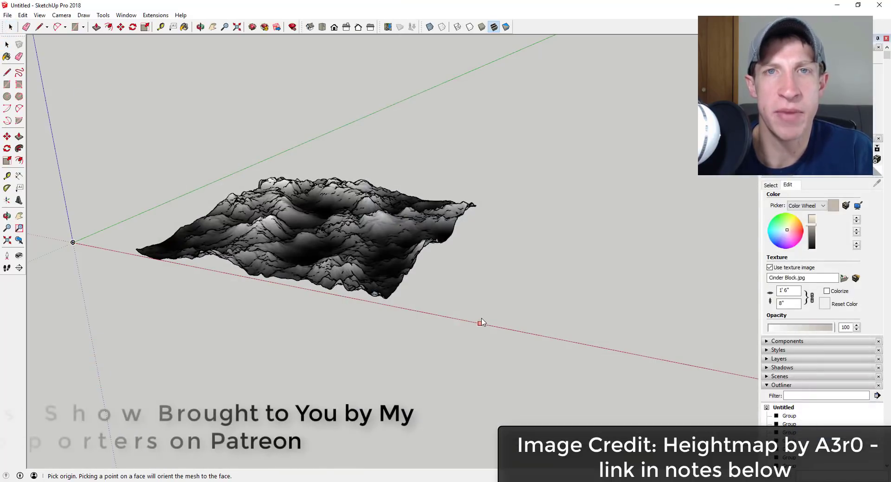
Step: Set the second heightmap's width and depth, then orbit back to see both terrains
{"action": "left_click", "coordinate": [725, 231]}
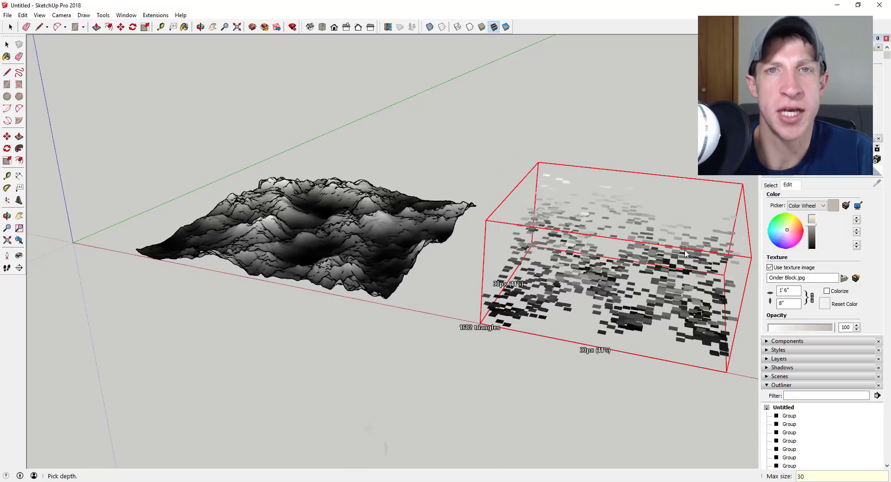
{"action": "left_click", "coordinate": [667, 307]}
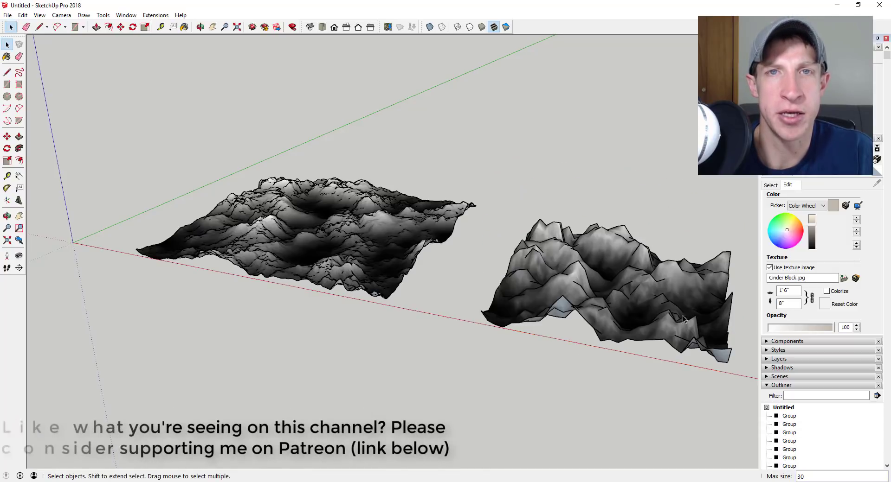
{"action": "middle_click_drag", "start_coordinate": [683, 316], "coordinate": [441, 250]}
{"action": "scroll", "coordinate": [431, 274], "scroll_direction": "down", "scroll_amount": 3}
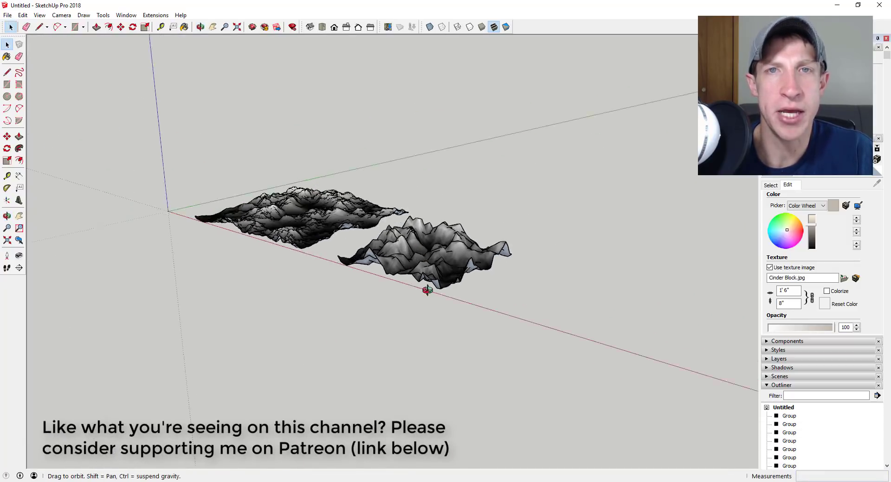
{"action": "middle_click_drag", "start_coordinate": [424, 290], "coordinate": [379, 242], "text": "shift"}
Step: Build a third terrain from the 'Heightmap by A3r0' image with Max size 40
{"action": "left_click", "coordinate": [83, 15]}
{"action": "left_click", "coordinate": [111, 96]}
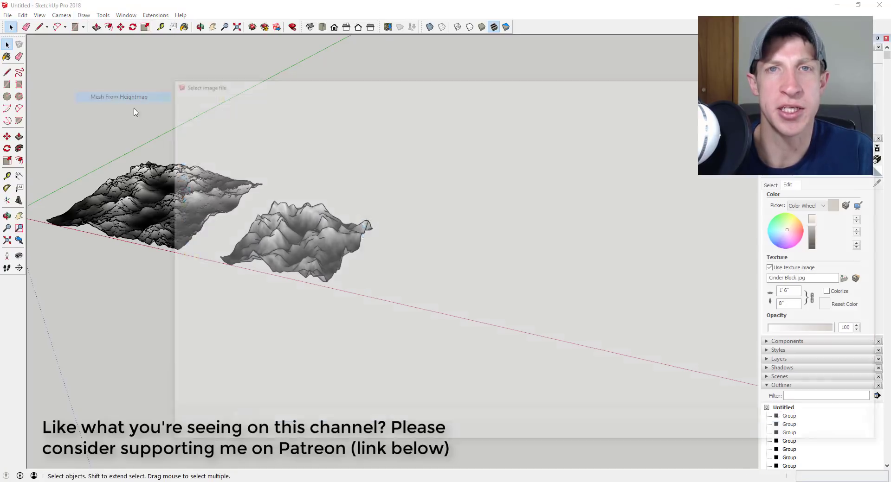
{"action": "double_click", "coordinate": [403, 217]}
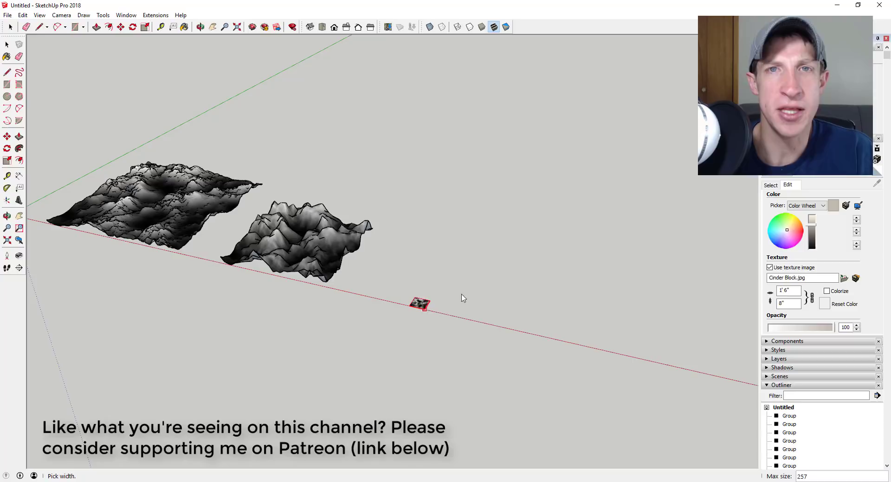
{"action": "left_click", "coordinate": [580, 260]}
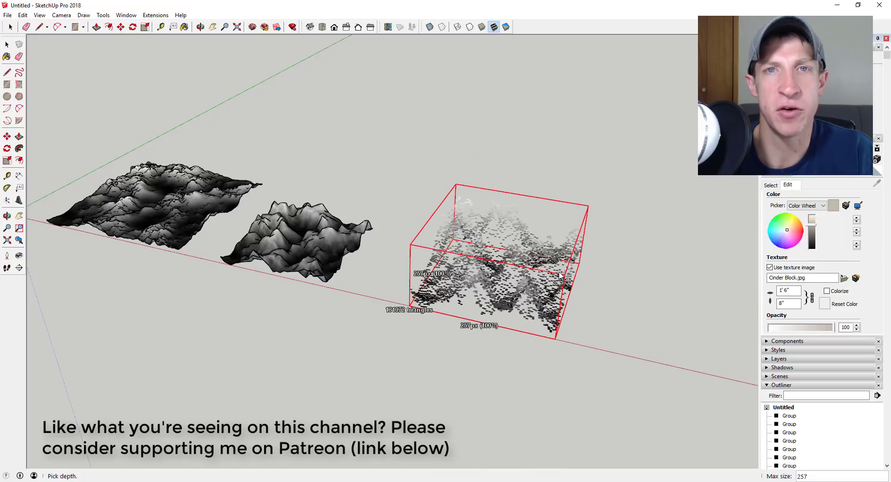
{"action": "type", "text": "40"}
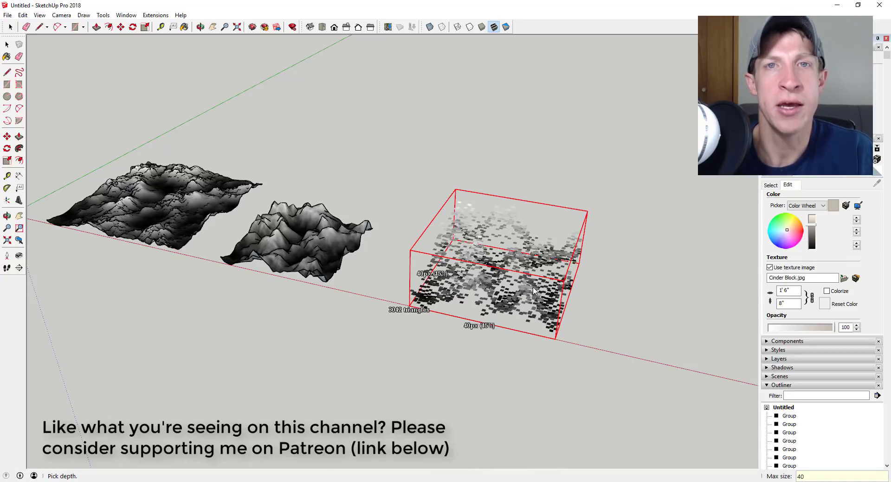
{"action": "key", "text": "Return"}
{"action": "left_click", "coordinate": [525, 284]}
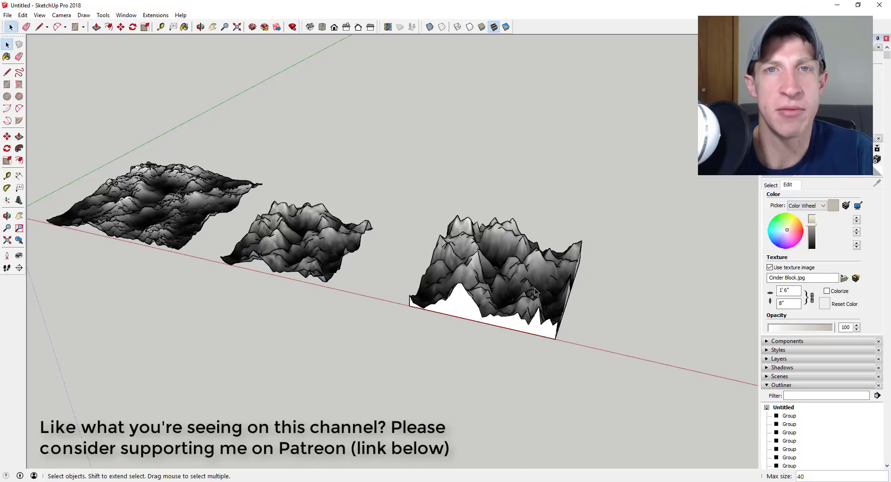
{"action": "middle_click_drag", "start_coordinate": [525, 284], "coordinate": [513, 312]}
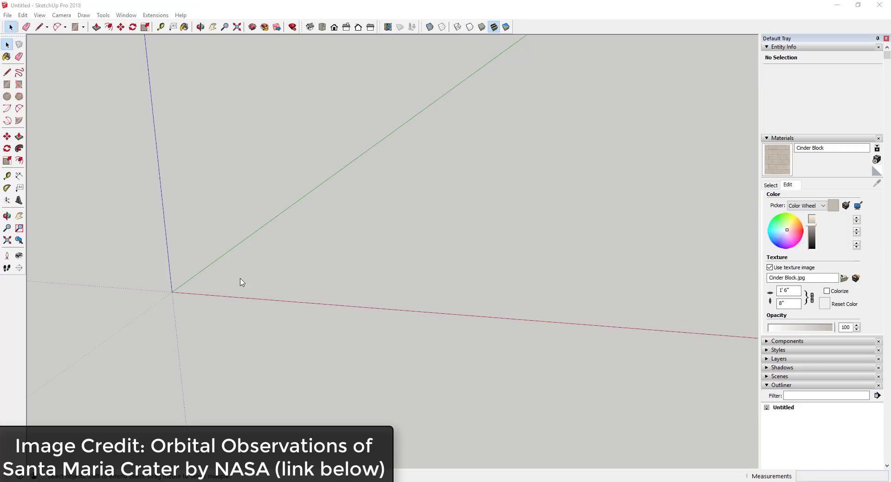
Step: Generate a terrain mesh from the 279px Santa Maria crater BMP and orbit around it
{"action": "left_click", "coordinate": [126, 15]}
{"action": "mouse_move", "coordinate": [77, 14]}
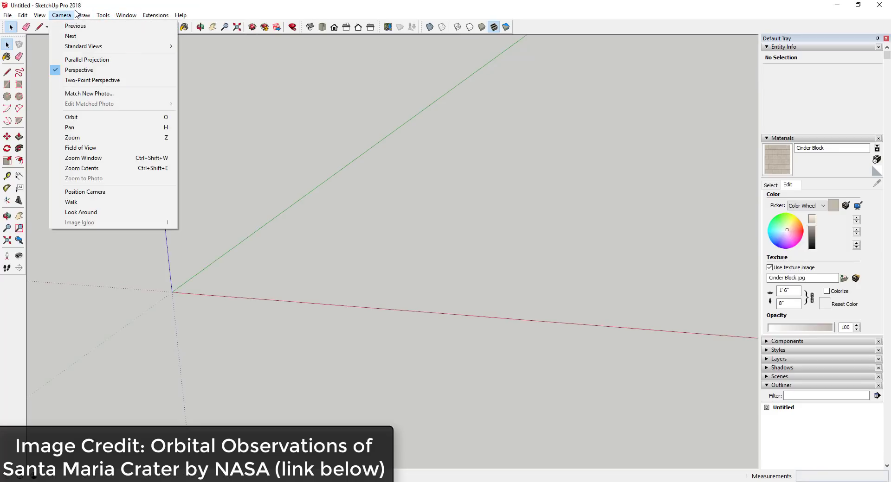
{"action": "left_click", "coordinate": [139, 100]}
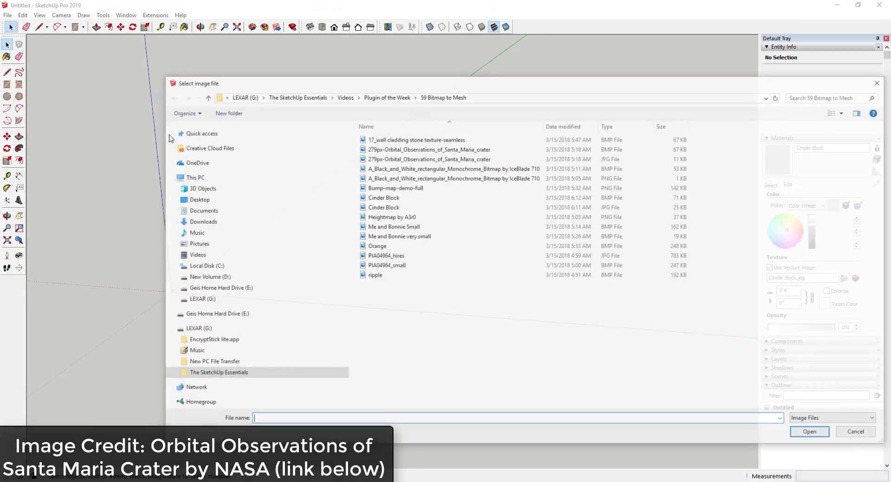
{"action": "double_click", "coordinate": [431, 149]}
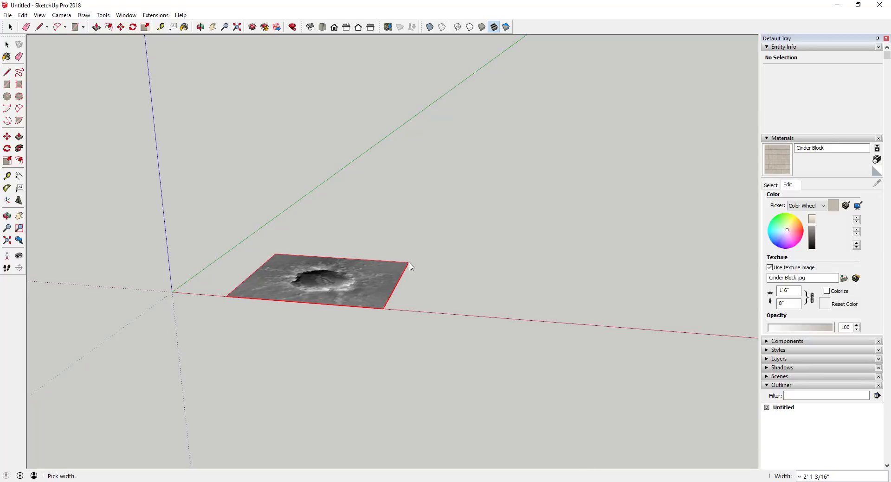
{"action": "left_click", "coordinate": [399, 263]}
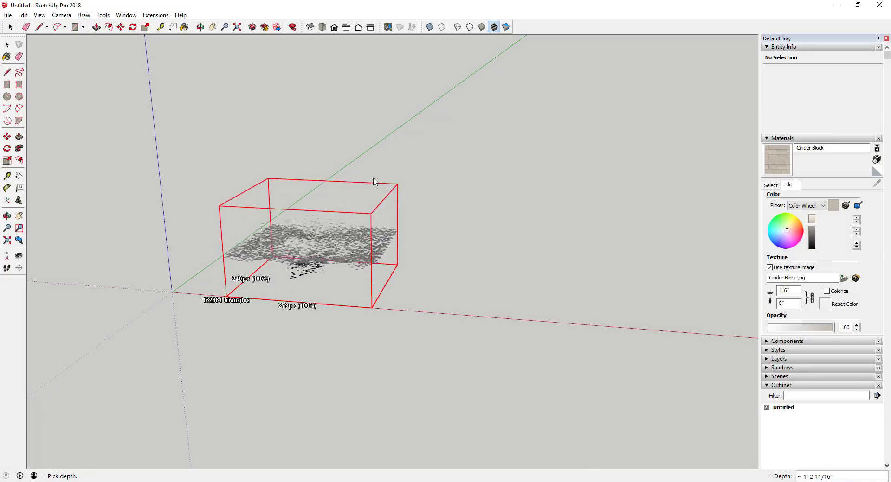
{"action": "scroll", "coordinate": [326, 284], "scroll_direction": "up", "scroll_amount": 3}
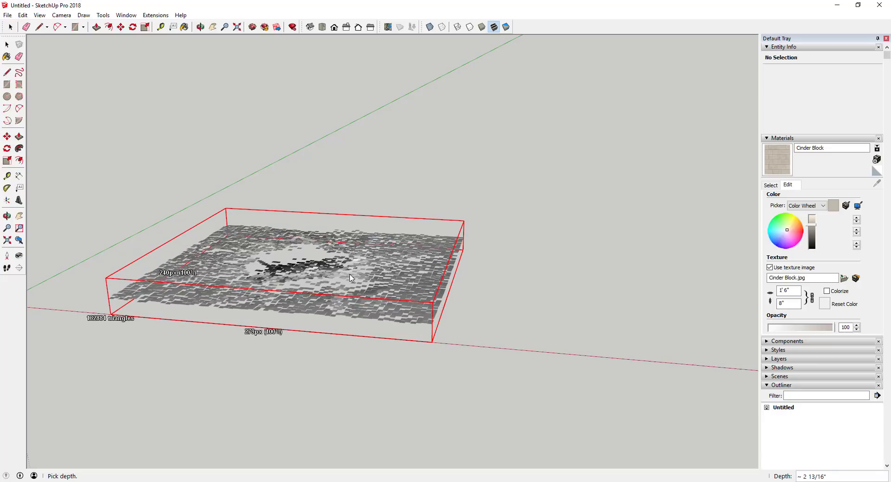
{"action": "left_click", "coordinate": [375, 287]}
{"action": "middle_click_drag", "start_coordinate": [375, 288], "coordinate": [325, 232]}
{"action": "scroll", "coordinate": [207, 308], "scroll_direction": "down", "scroll_amount": 5}
Step: Build a heightmap mesh from the Cinder Block image beside the crater and orbit to inspect it
{"action": "left_click", "coordinate": [126, 15]}
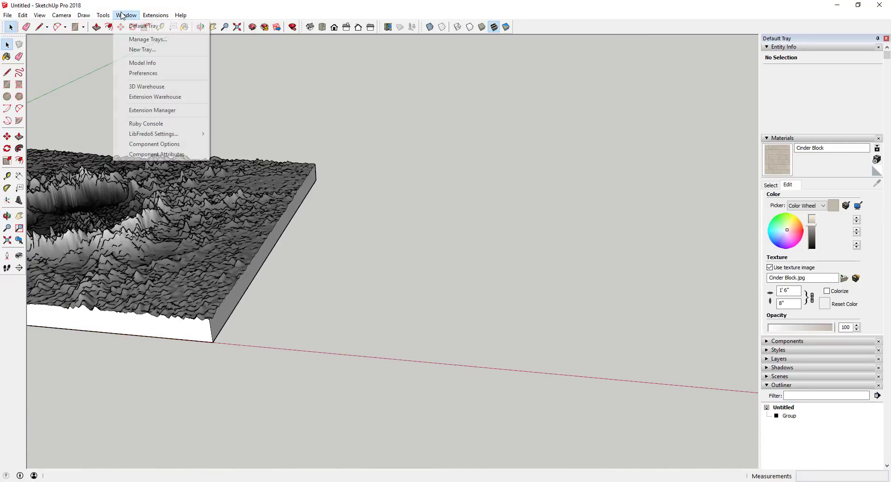
{"action": "mouse_move", "coordinate": [104, 15]}
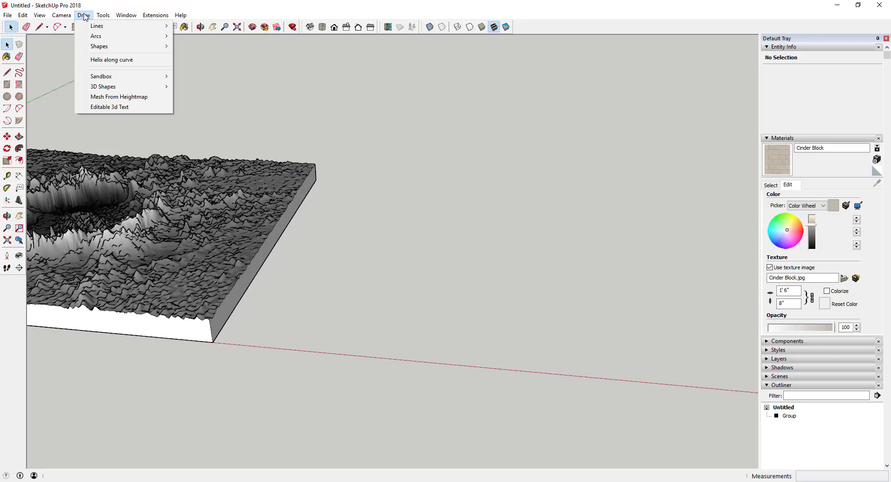
{"action": "left_click", "coordinate": [116, 97]}
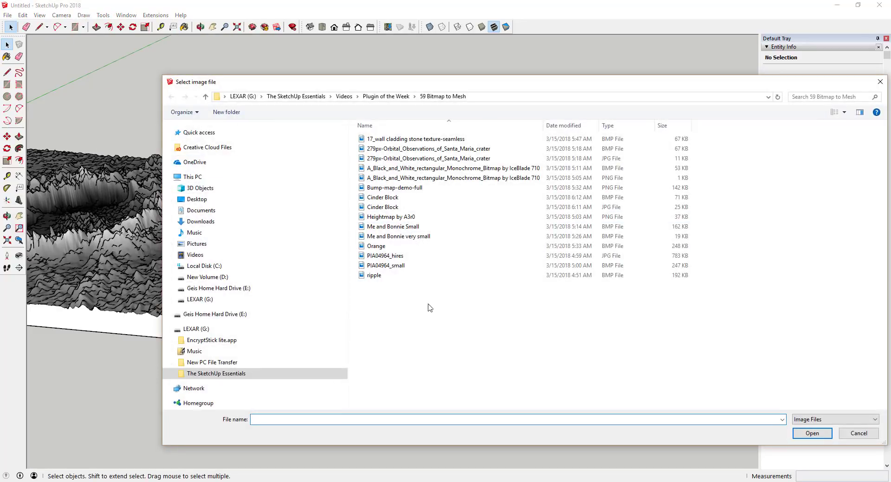
{"action": "double_click", "coordinate": [392, 198]}
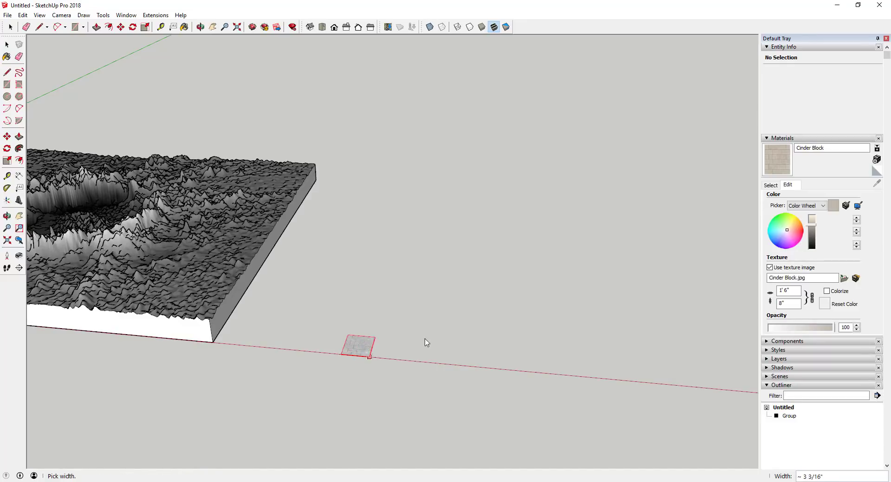
{"action": "left_click", "coordinate": [473, 326]}
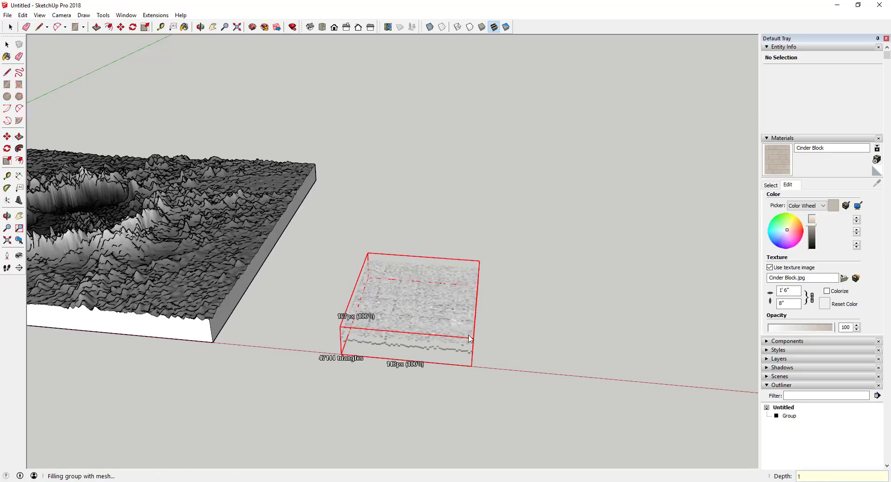
{"action": "scroll", "coordinate": [465, 346], "scroll_direction": "up", "scroll_amount": 6}
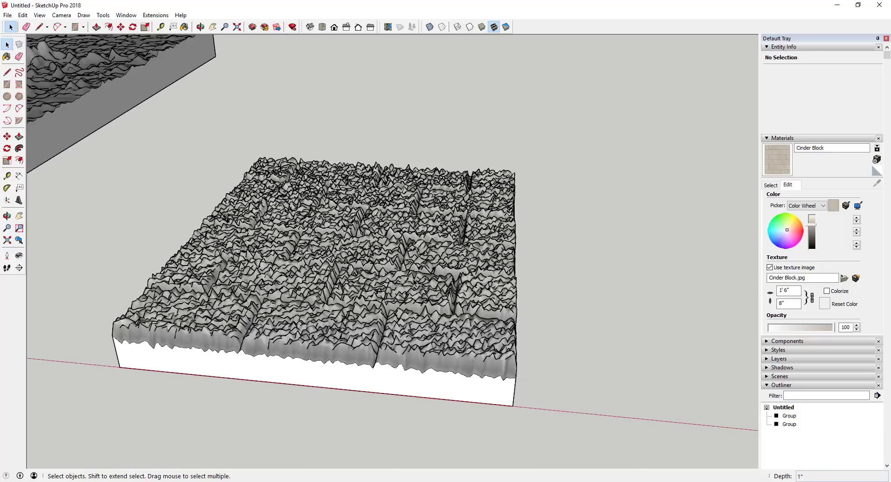
{"action": "middle_click_drag", "start_coordinate": [420, 297], "coordinate": [407, 308]}
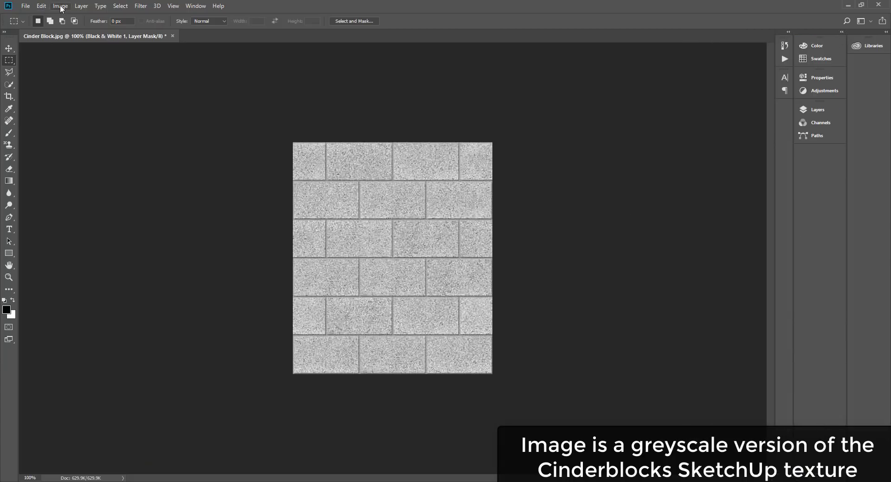
Step: Resize the Cinder Block image to 143 × 167 px by setting resolution to 24
{"action": "left_click", "coordinate": [61, 6]}
{"action": "left_click", "coordinate": [74, 73]}
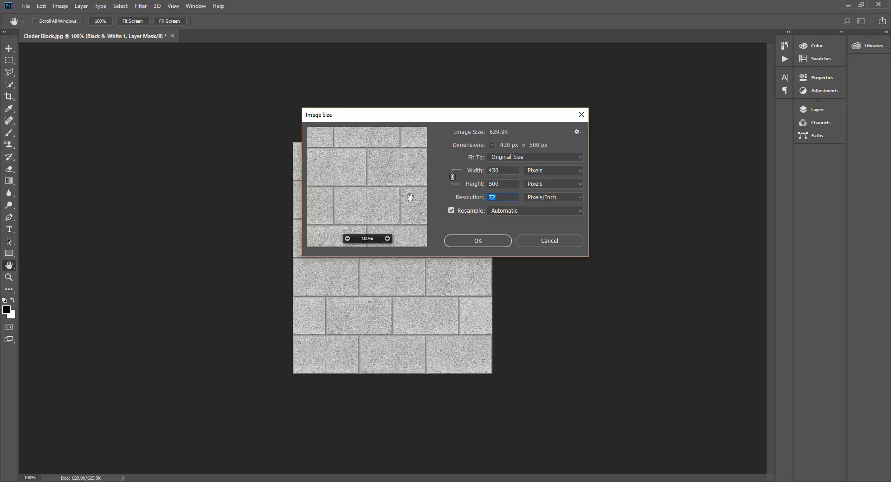
{"action": "type", "text": "24"}
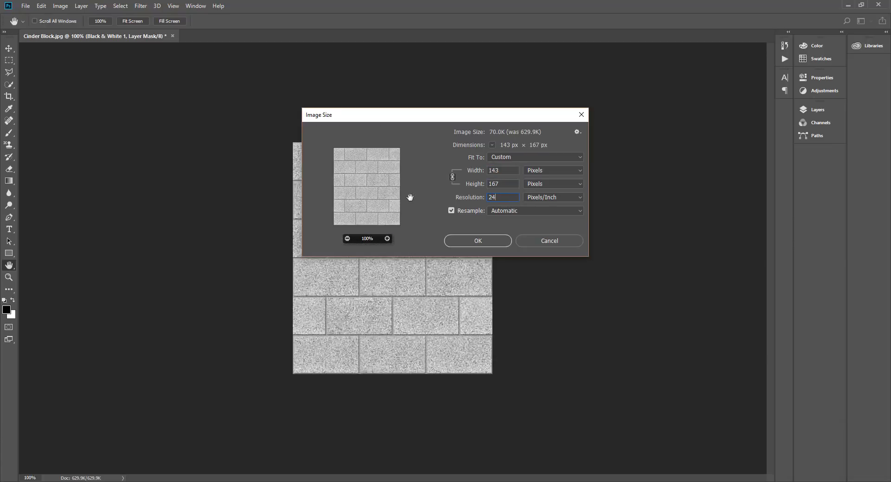
{"action": "left_click", "coordinate": [486, 243]}
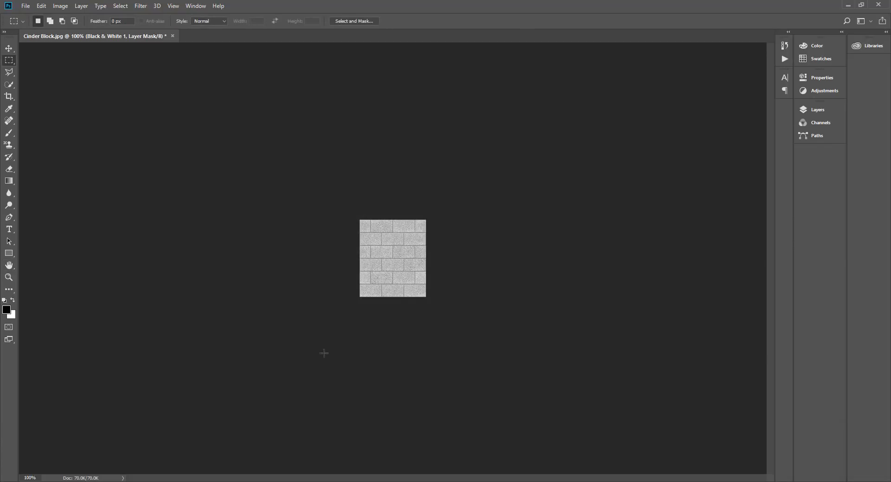
Step: Save it as Cinder Block.bmp, replacing the existing file with default BMP options
{"action": "left_click", "coordinate": [24, 6]}
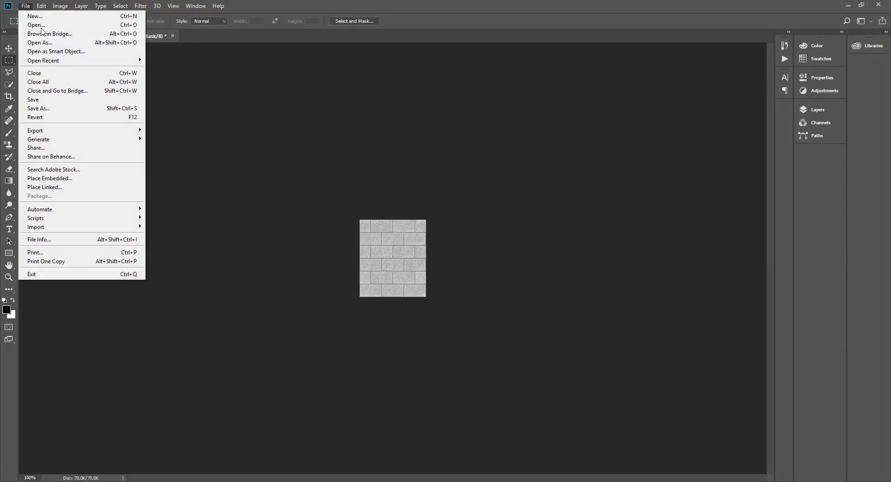
{"action": "left_click", "coordinate": [51, 108]}
{"action": "left_click", "coordinate": [123, 214]}
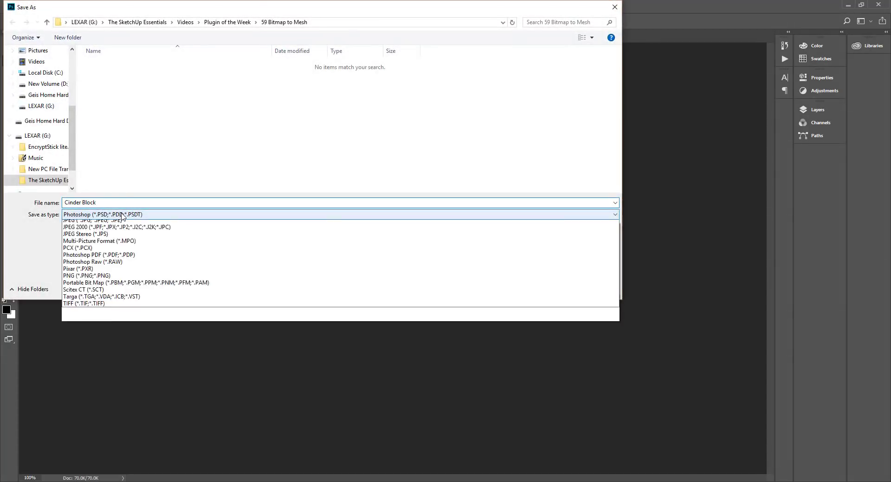
{"action": "left_click", "coordinate": [96, 242]}
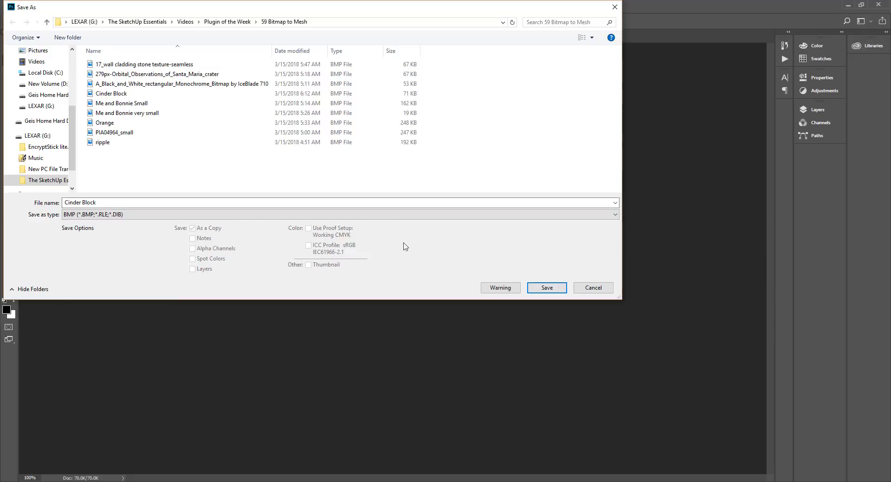
{"action": "left_click", "coordinate": [546, 289]}
{"action": "left_click", "coordinate": [468, 246]}
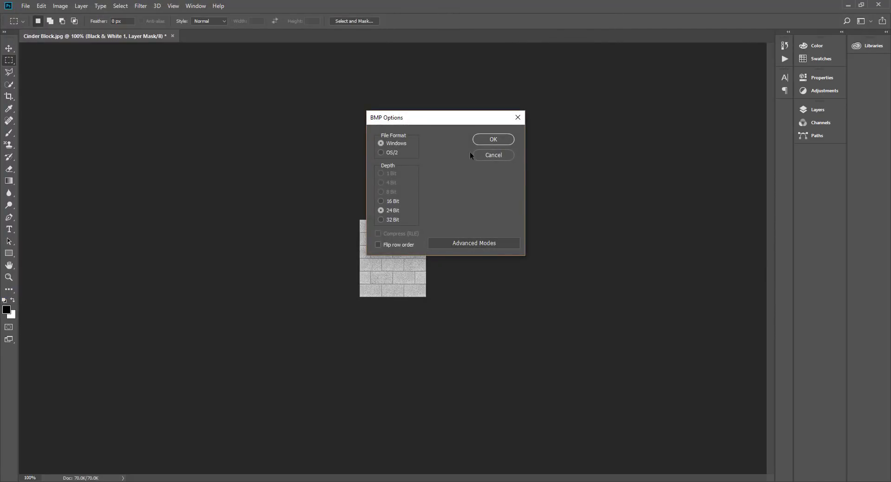
{"action": "left_click", "coordinate": [491, 140]}
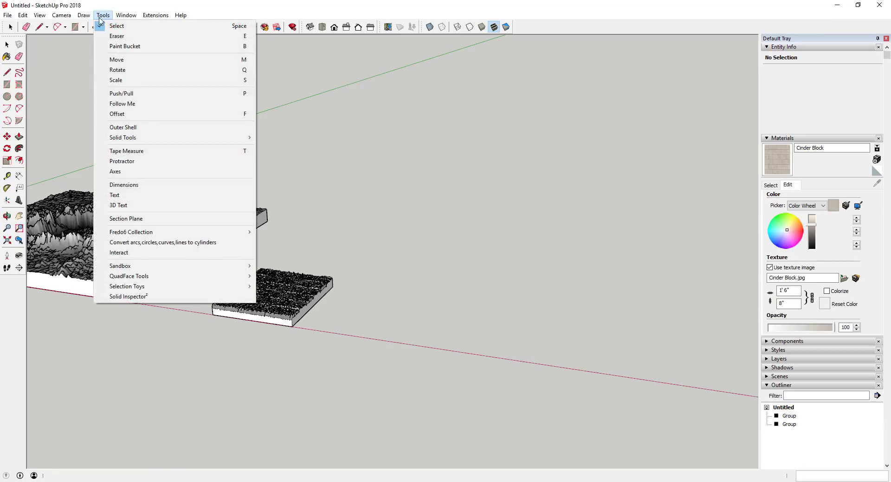
Step: Build a coarse crater terrain from the BMP heightmap with Max size 20
{"action": "mouse_move", "coordinate": [84, 14]}
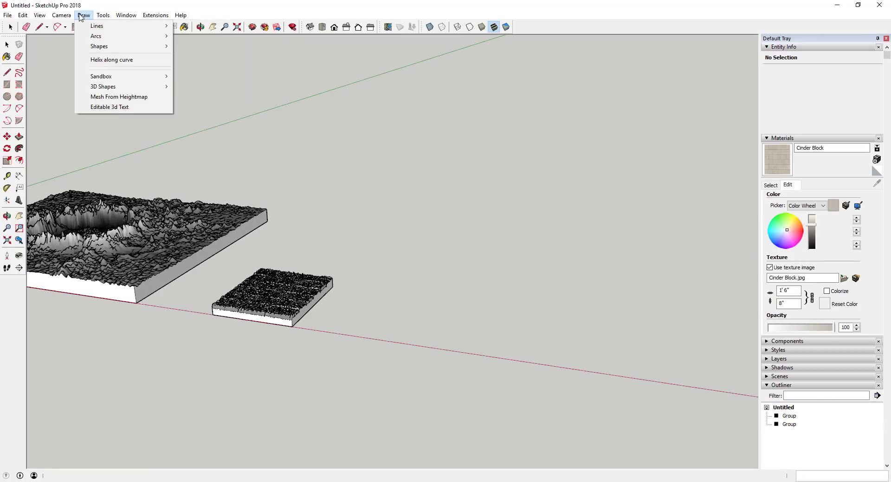
{"action": "left_click", "coordinate": [128, 98]}
{"action": "double_click", "coordinate": [448, 152]}
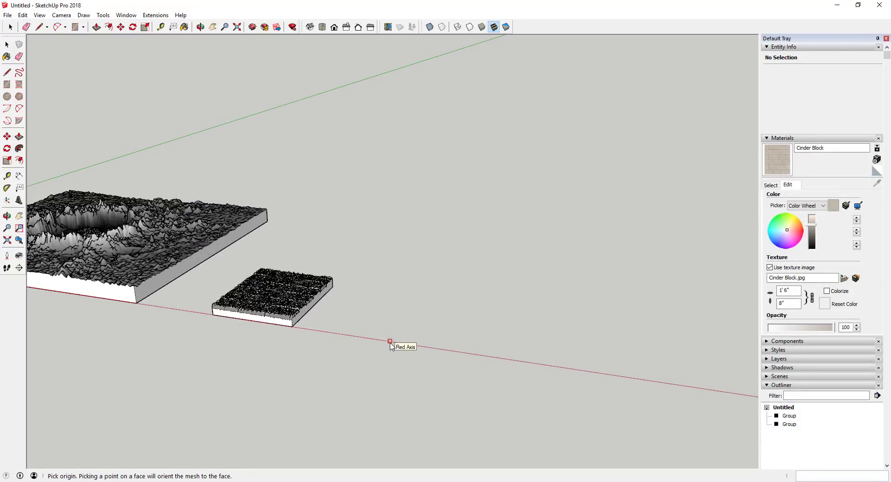
{"action": "scroll", "coordinate": [388, 340], "scroll_direction": "up", "scroll_amount": 3}
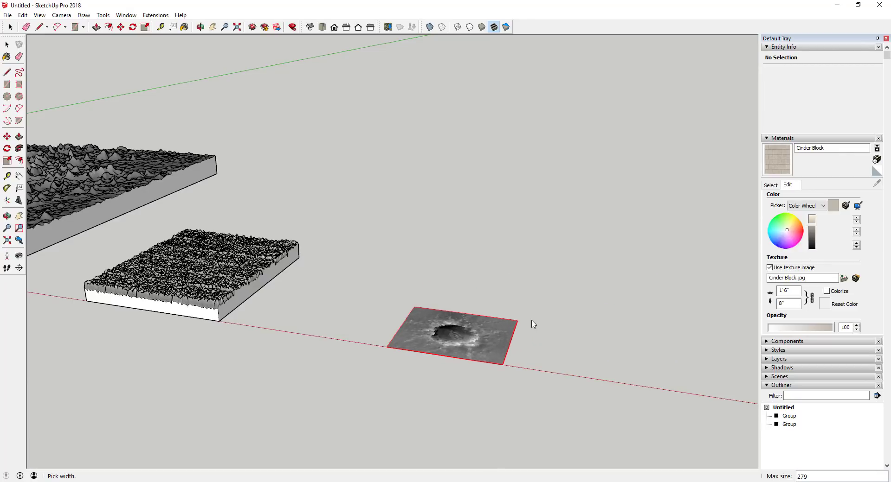
{"action": "left_click", "coordinate": [538, 319]}
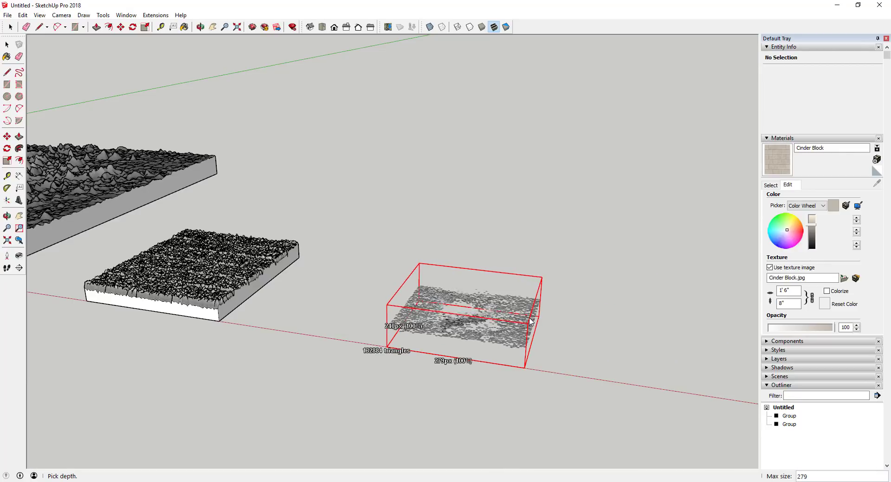
{"action": "scroll", "coordinate": [529, 308], "scroll_direction": "up", "scroll_amount": 3}
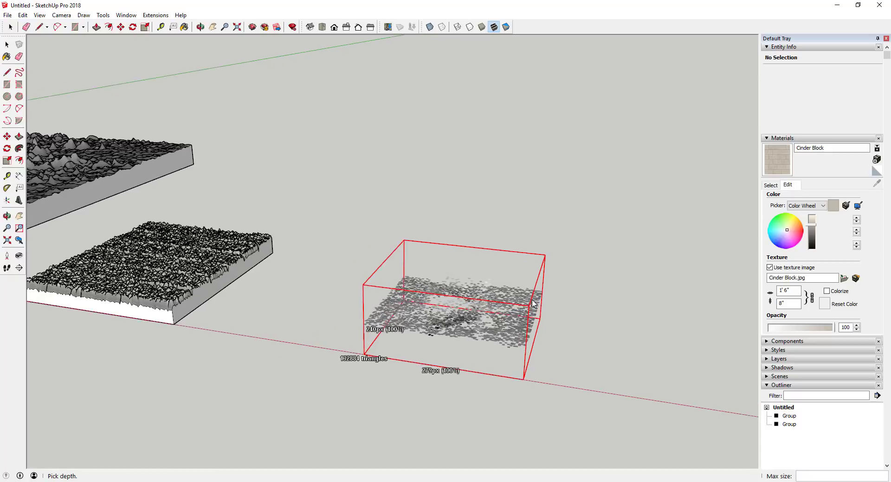
{"action": "scroll", "coordinate": [523, 303], "scroll_direction": "up", "scroll_amount": 4}
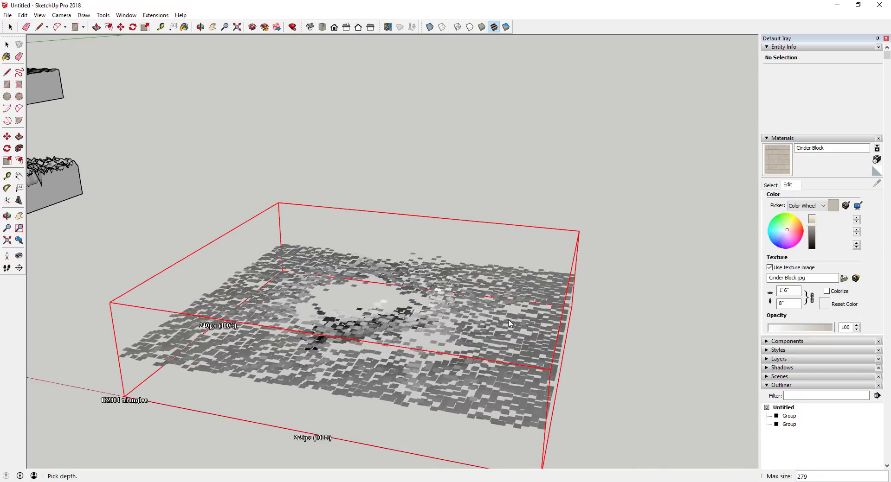
{"action": "scroll", "coordinate": [514, 304], "scroll_direction": "down", "scroll_amount": 4}
{"action": "scroll", "coordinate": [506, 296], "scroll_direction": "up", "scroll_amount": 4}
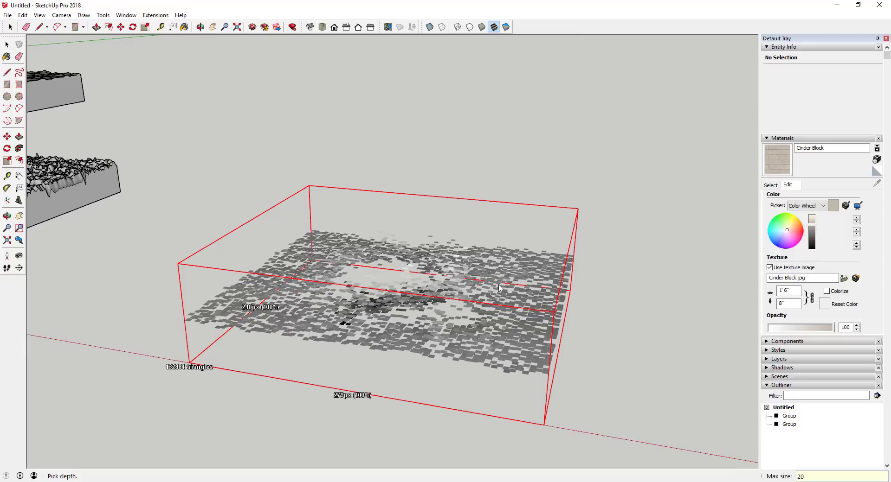
{"action": "key", "text": "Return"}
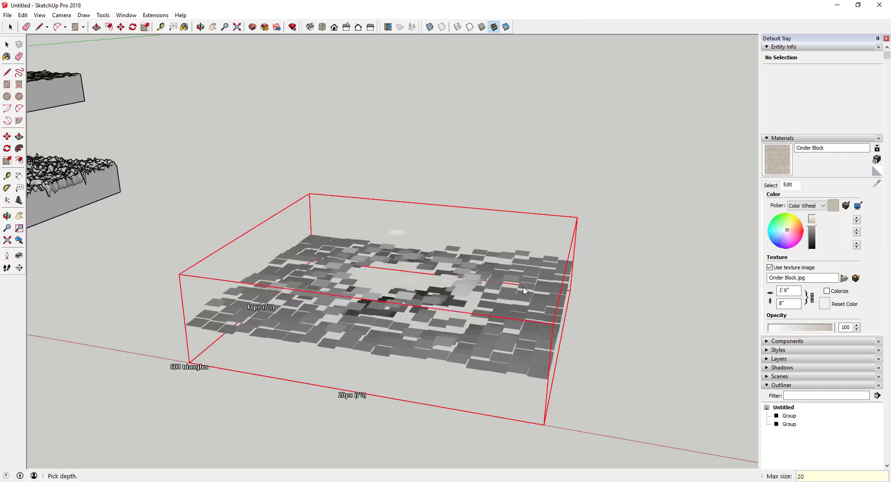
{"action": "left_click", "coordinate": [527, 261]}
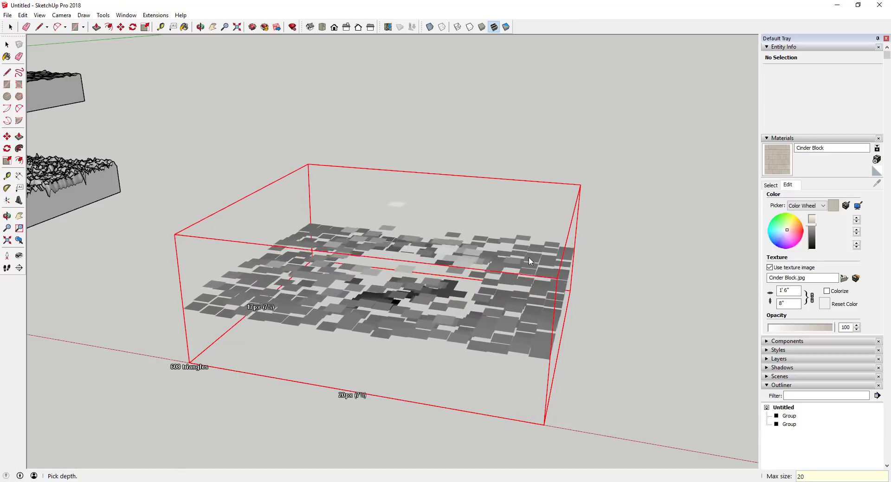
Step: Inspect the coarse crater terrain from above and from a low side angle
{"action": "middle_click_drag", "start_coordinate": [511, 286], "coordinate": [473, 344]}
{"action": "scroll", "coordinate": [489, 344], "scroll_direction": "down", "scroll_amount": 6}
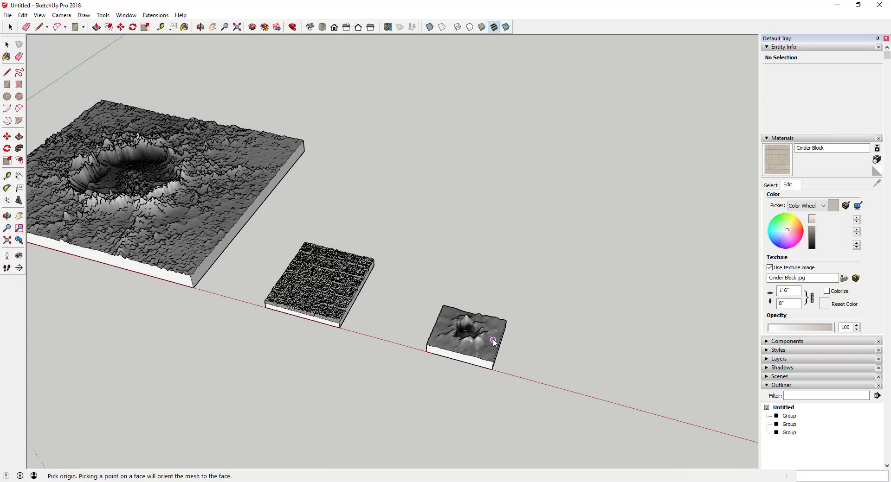
{"action": "key", "text": "space"}
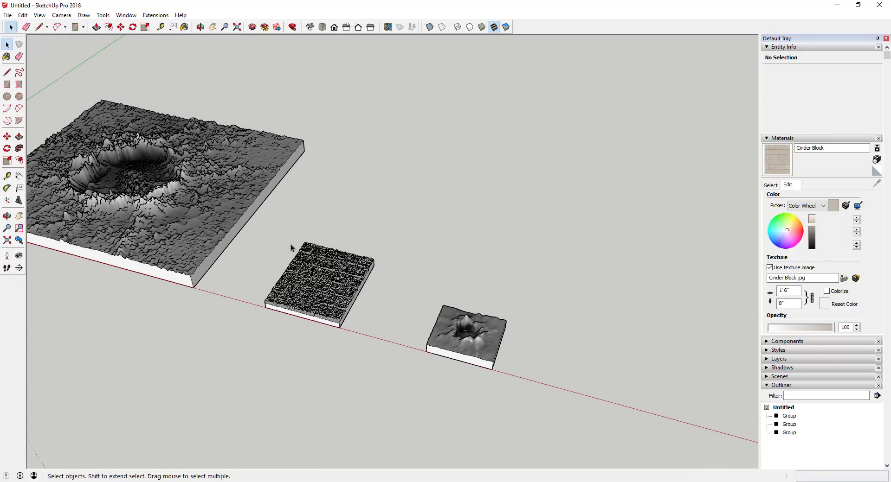
{"action": "scroll", "coordinate": [481, 347], "scroll_direction": "up", "scroll_amount": 8}
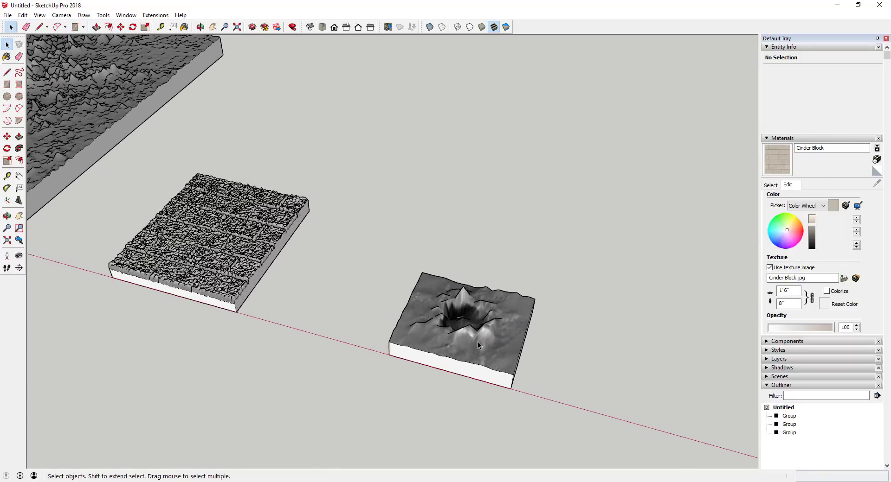
{"action": "middle_click_drag", "start_coordinate": [483, 330], "coordinate": [294, 242]}
{"action": "scroll", "coordinate": [294, 242], "scroll_direction": "down", "scroll_amount": 5}
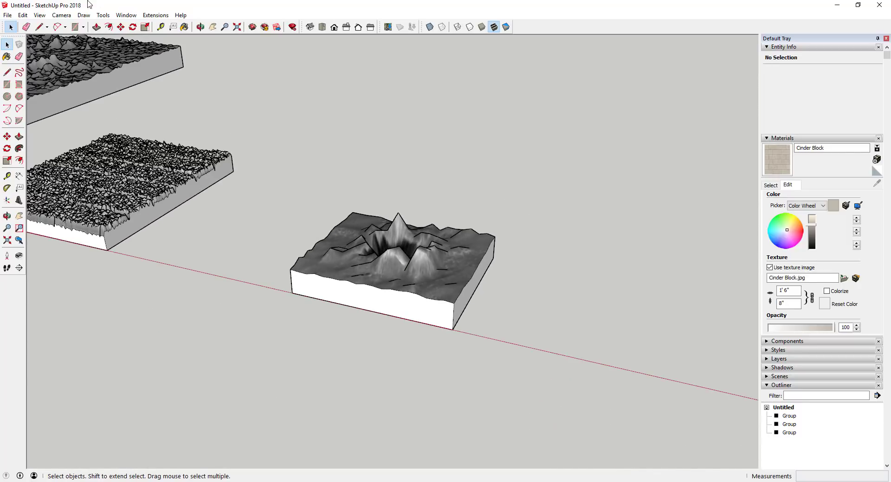
Step: Build a brick-textured terrain from the Cinder Block image with Max size 20
{"action": "left_click", "coordinate": [84, 15]}
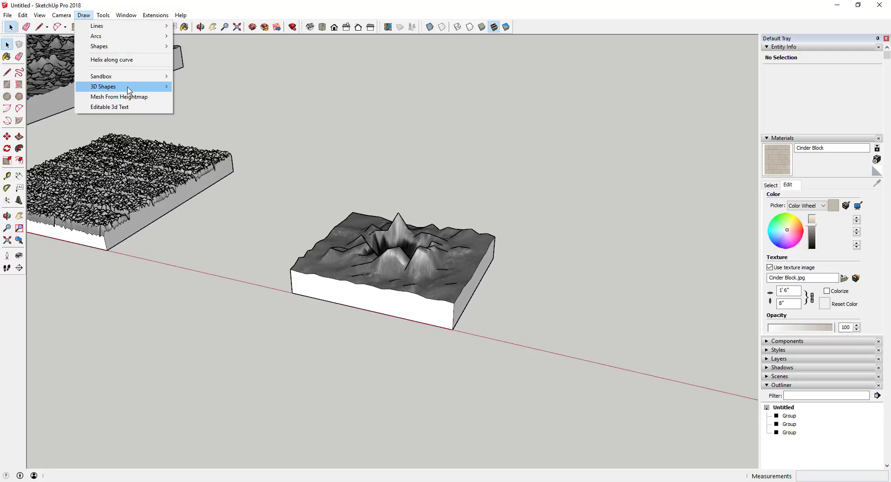
{"action": "left_click", "coordinate": [131, 96]}
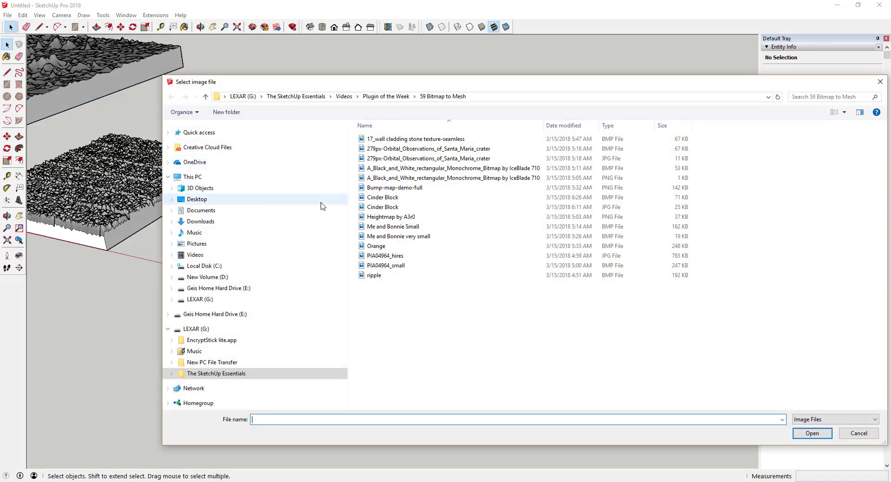
{"action": "double_click", "coordinate": [384, 207]}
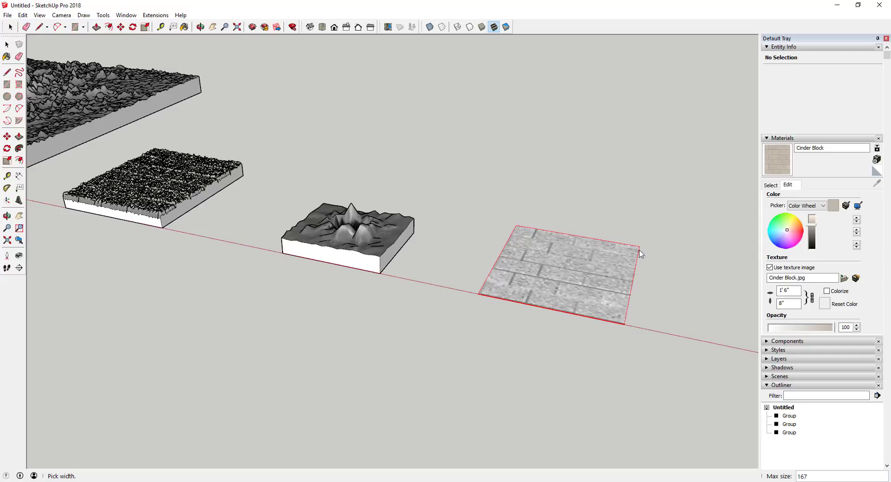
{"action": "left_click", "coordinate": [639, 253]}
{"action": "scroll", "coordinate": [594, 284], "scroll_direction": "up", "scroll_amount": 1}
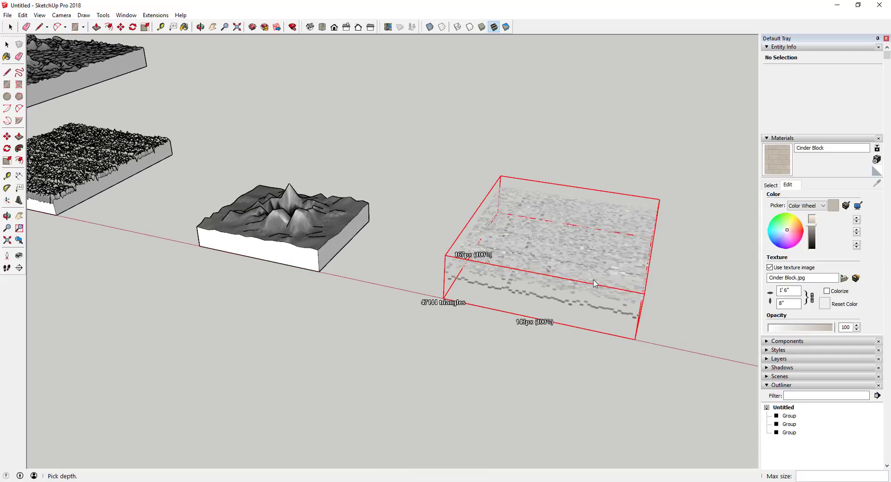
{"action": "scroll", "coordinate": [594, 284], "scroll_direction": "up", "scroll_amount": 1}
{"action": "type", "text": "20"}
{"action": "key", "text": "Return"}
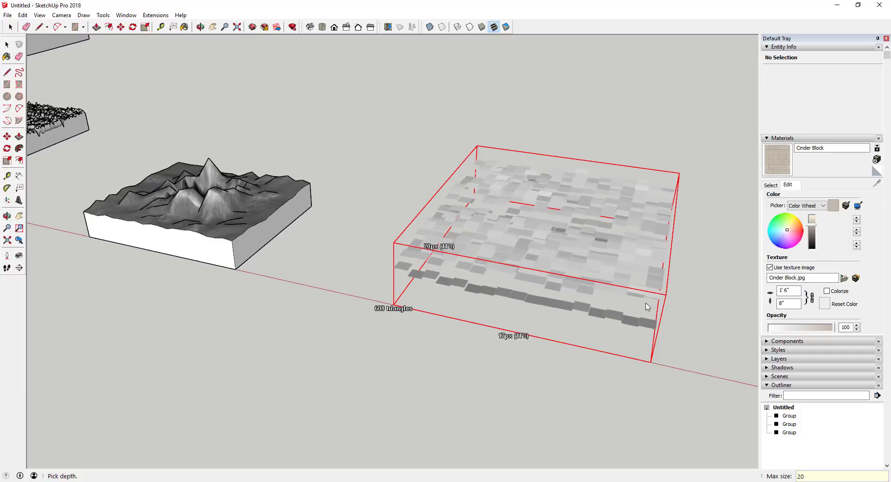
{"action": "left_click", "coordinate": [633, 335]}
Step: Orbit and zoom to inspect the new brick terrain
{"action": "middle_click_drag", "start_coordinate": [624, 302], "coordinate": [522, 221]}
{"action": "scroll", "coordinate": [537, 322], "scroll_direction": "up", "scroll_amount": 5}
{"action": "scroll", "coordinate": [562, 328], "scroll_direction": "up", "scroll_amount": 3}
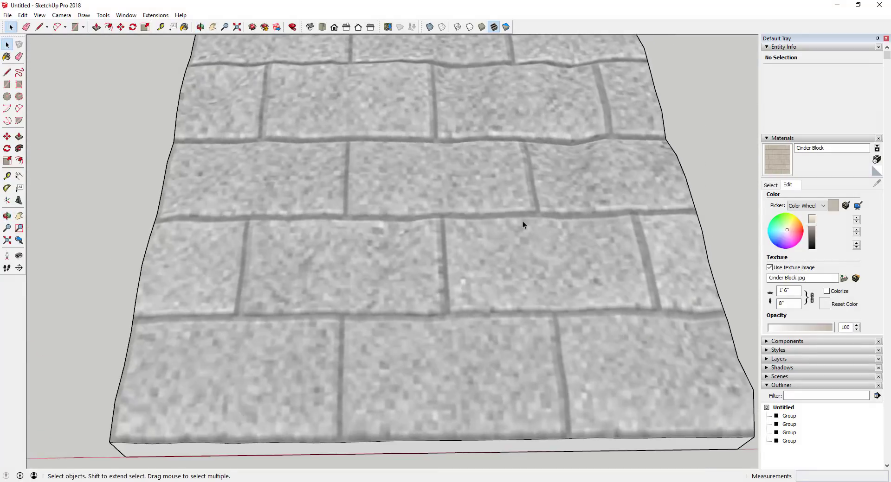
{"action": "scroll", "coordinate": [455, 173], "scroll_direction": "down", "scroll_amount": 6}
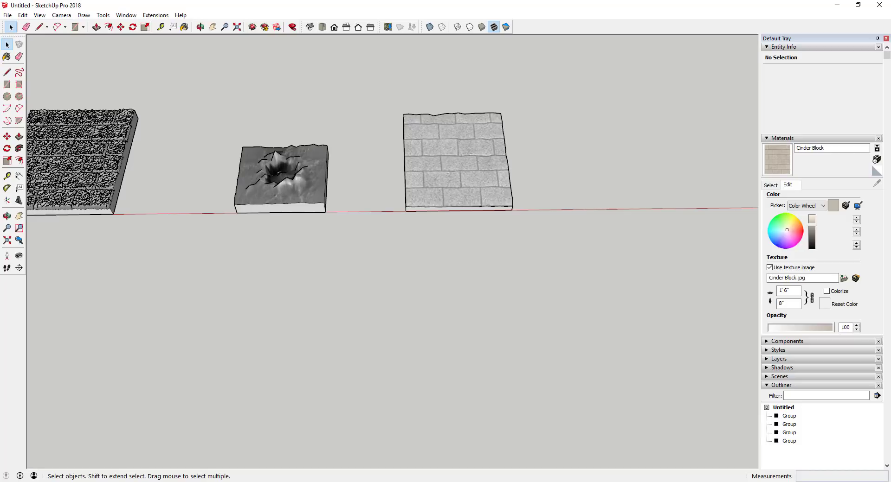
Step: Start another Cinder Block heightmap mesh, placing its corner and width
{"action": "scroll", "coordinate": [584, 298], "scroll_direction": "up", "scroll_amount": 3}
{"action": "mouse_move", "coordinate": [585, 299]}
{"action": "middle_mouse_down"}
{"action": "mouse_move", "coordinate": [437, 296]}
{"action": "mouse_move", "coordinate": [380, 279]}
{"action": "middle_mouse_up"}
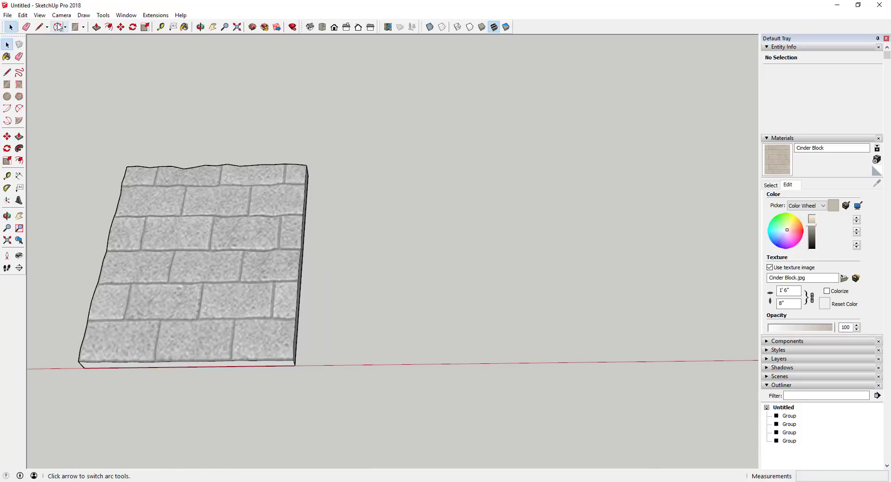
{"action": "left_click", "coordinate": [83, 15]}
{"action": "left_click", "coordinate": [120, 97]}
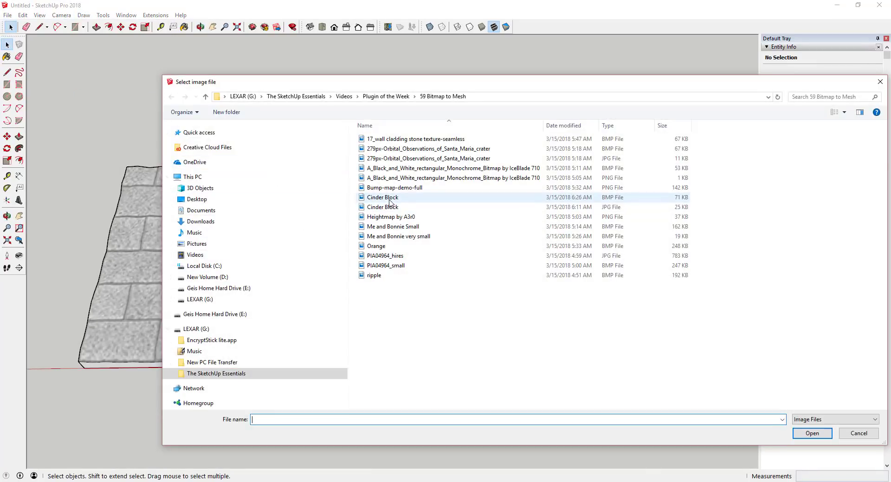
{"action": "double_click", "coordinate": [390, 200]}
{"action": "left_click", "coordinate": [432, 364]}
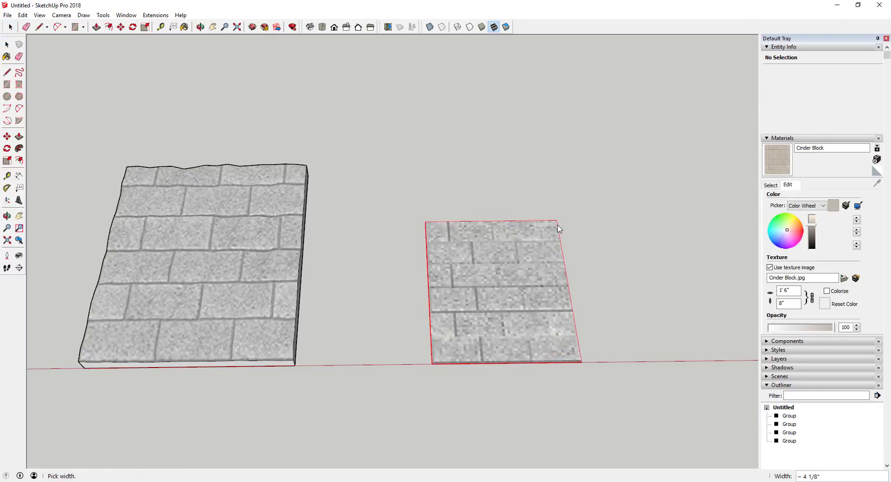
{"action": "left_click", "coordinate": [559, 229]}
{"action": "middle_click_drag", "start_coordinate": [559, 228], "coordinate": [531, 250]}
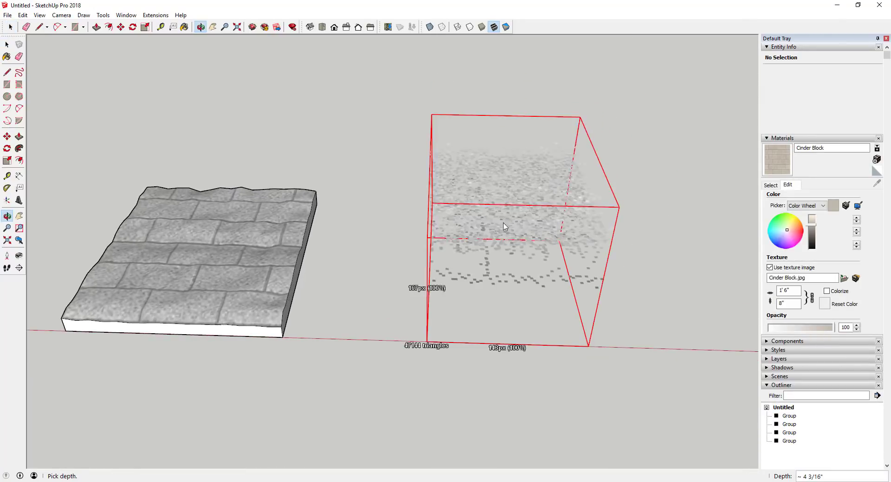
Step: Make it a Solid Heightmap with a shallow ~7/8 inch depth and select the 12.1664 in³ group
{"action": "right_click", "coordinate": [530, 260]}
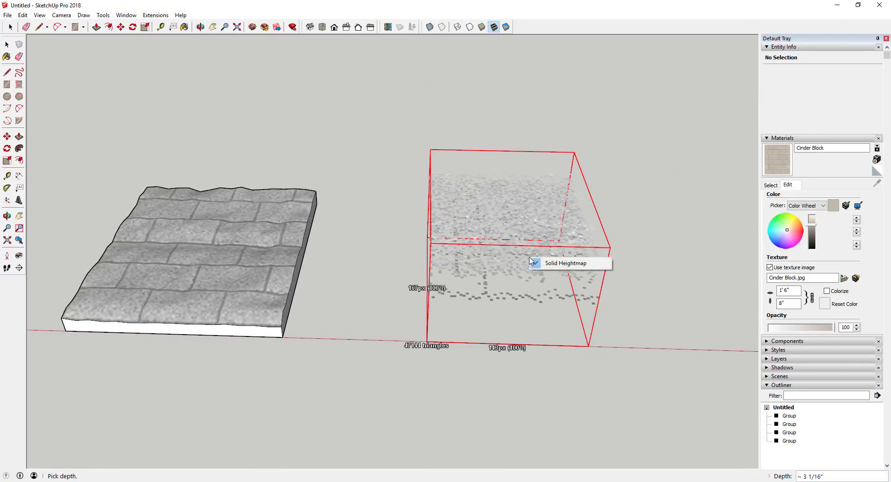
{"action": "left_click", "coordinate": [571, 263]}
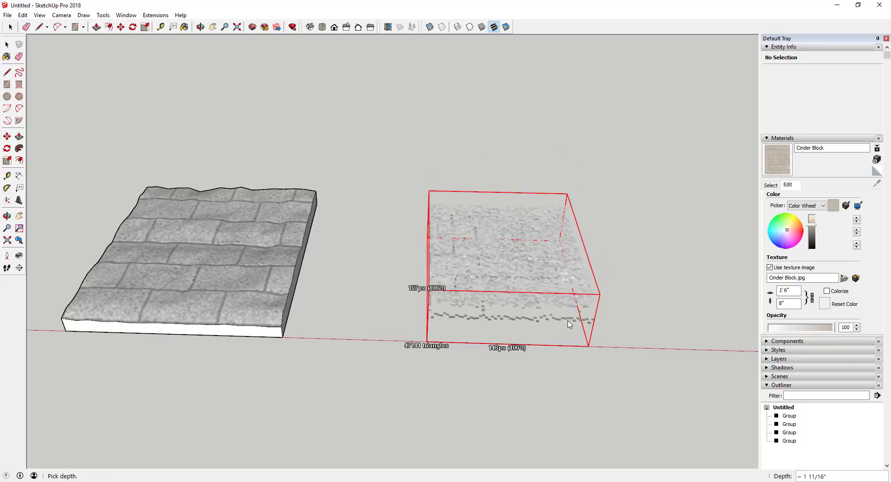
{"action": "left_click", "coordinate": [576, 363]}
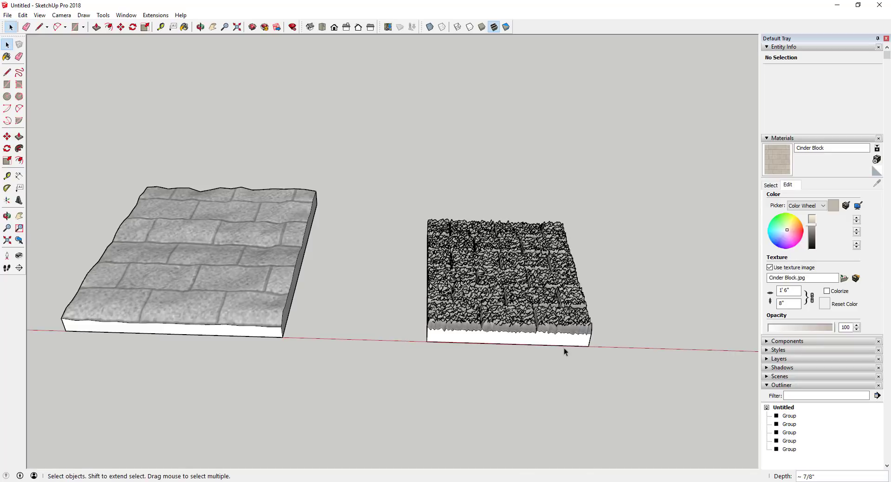
{"action": "scroll", "coordinate": [565, 346], "scroll_direction": "up", "scroll_amount": 5}
{"action": "left_click", "coordinate": [510, 233]}
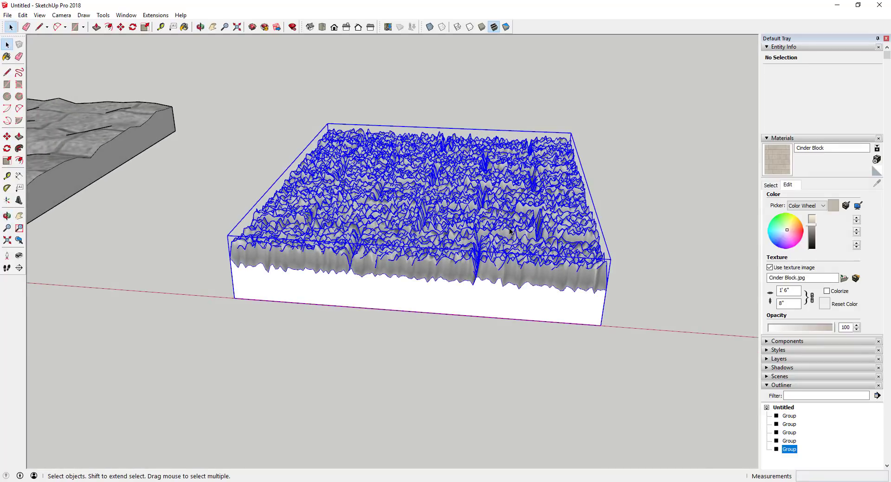
{"action": "middle_click_drag", "start_coordinate": [511, 233], "coordinate": [521, 216]}
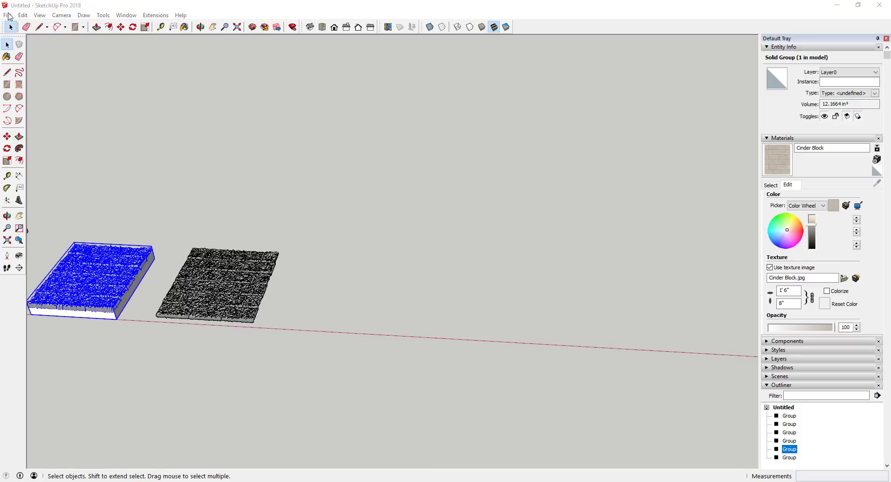
Step: Import the 50 × 92 px man-and-dog photo as an image placed on the red axis
{"action": "left_click", "coordinate": [8, 15]}
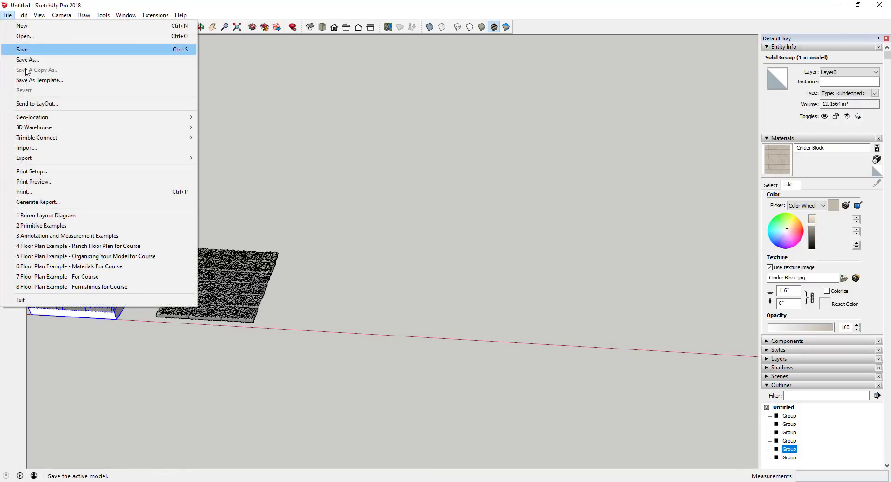
{"action": "left_click", "coordinate": [25, 149]}
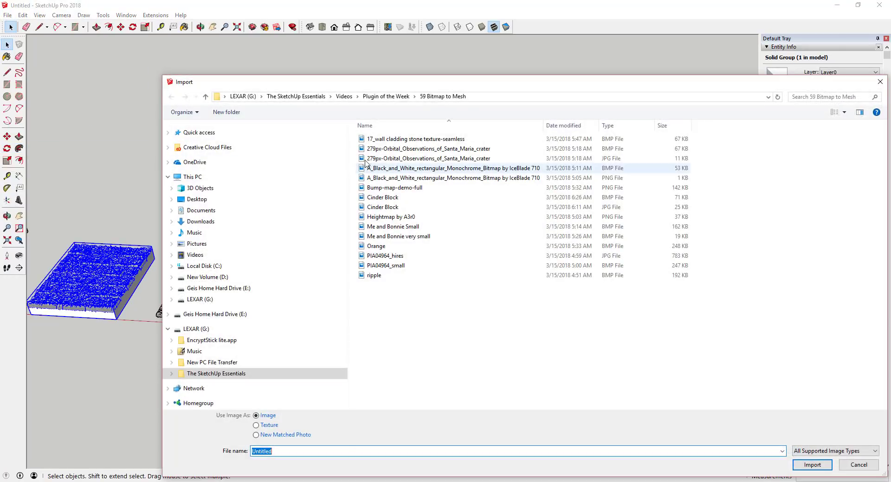
{"action": "double_click", "coordinate": [409, 236]}
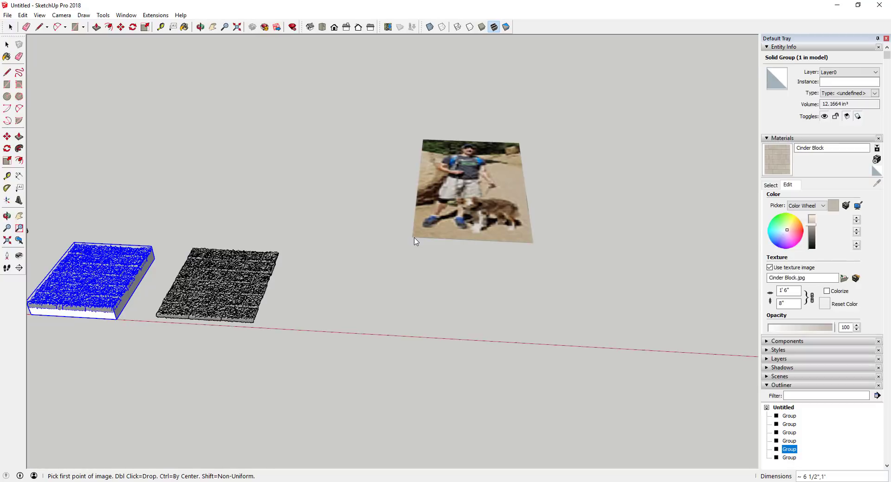
{"action": "left_click", "coordinate": [376, 334]}
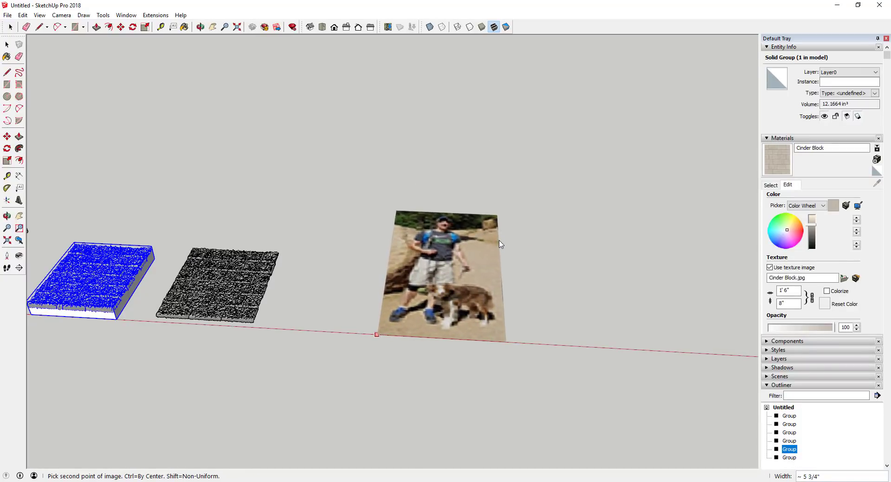
{"action": "left_click", "coordinate": [499, 244]}
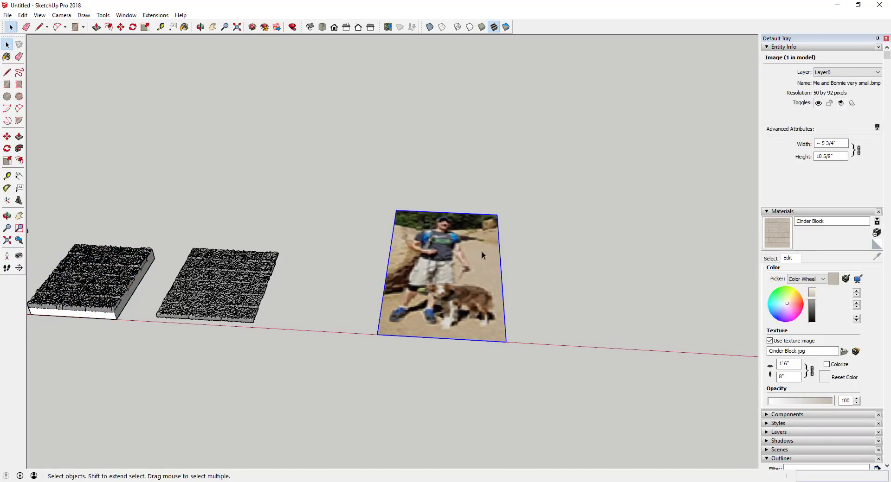
{"action": "scroll", "coordinate": [482, 252], "scroll_direction": "up", "scroll_amount": 3}
Step: Convert the photo into pixel geometry with Mesh From Bitmap and orbit to view it
{"action": "right_click", "coordinate": [419, 256]}
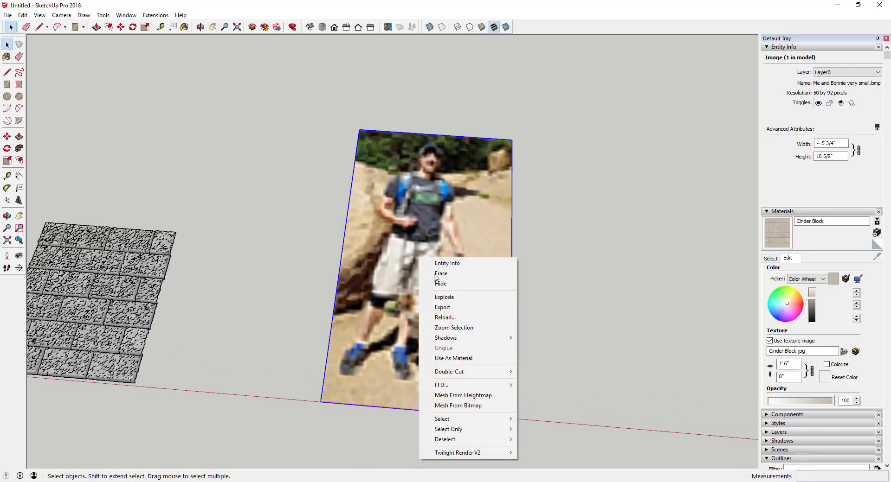
{"action": "left_click", "coordinate": [457, 405]}
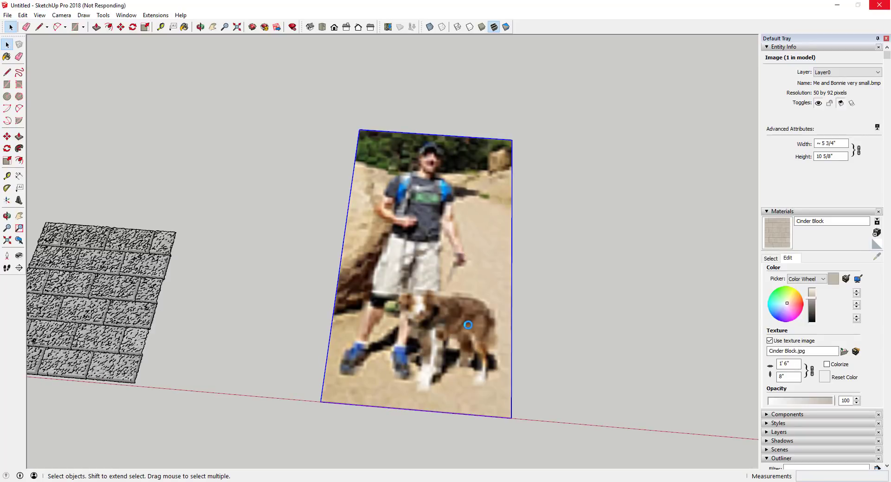
{"action": "scroll", "coordinate": [453, 314], "scroll_direction": "up", "scroll_amount": 3}
{"action": "middle_click_drag", "start_coordinate": [453, 314], "coordinate": [441, 239]}
{"action": "scroll", "coordinate": [443, 186], "scroll_direction": "down", "scroll_amount": 3}
{"action": "scroll", "coordinate": [443, 186], "scroll_direction": "up", "scroll_amount": 3}
{"action": "scroll", "coordinate": [443, 186], "scroll_direction": "down", "scroll_amount": 6}
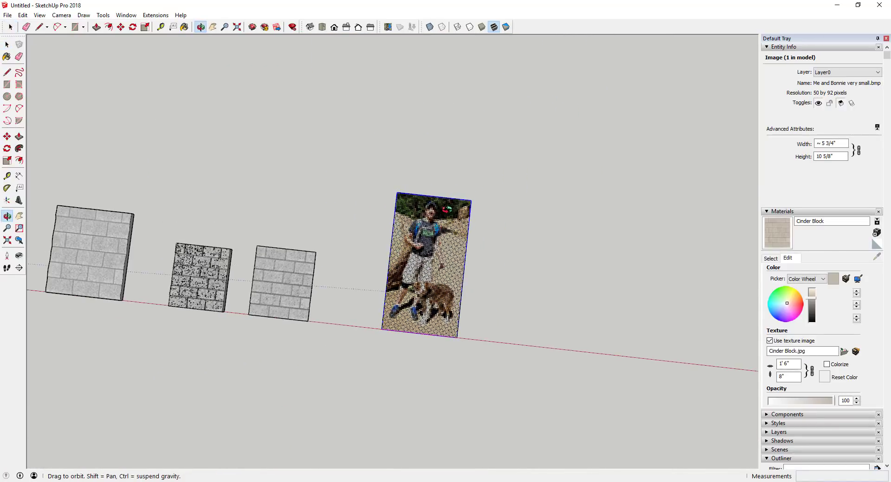